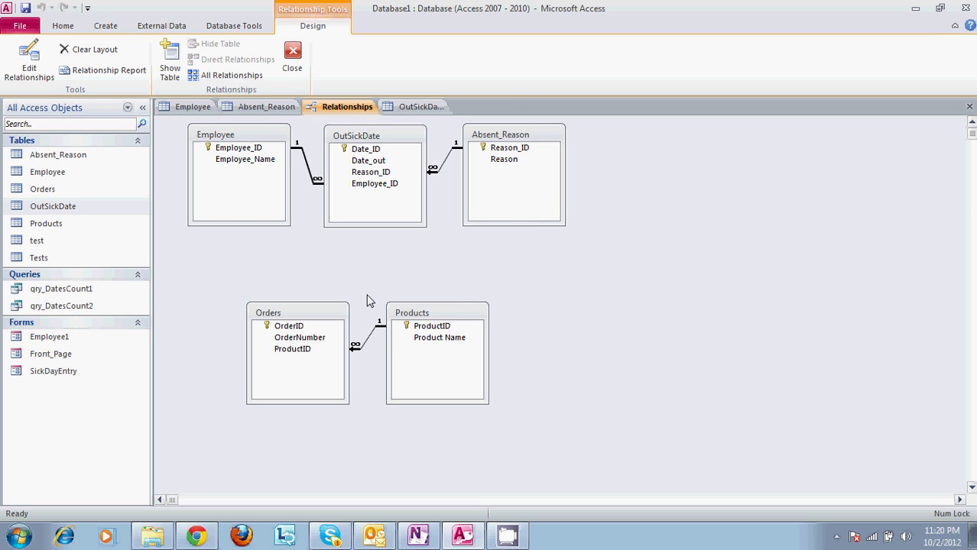
# Close the Relationships window and all open tables, and dismiss the antivirus update notice
pyautogui.click(535, 148)
pyautogui.click(481, 151)
pyautogui.click(413, 148)
pyautogui.click(375, 230)
pyautogui.click(969, 107)
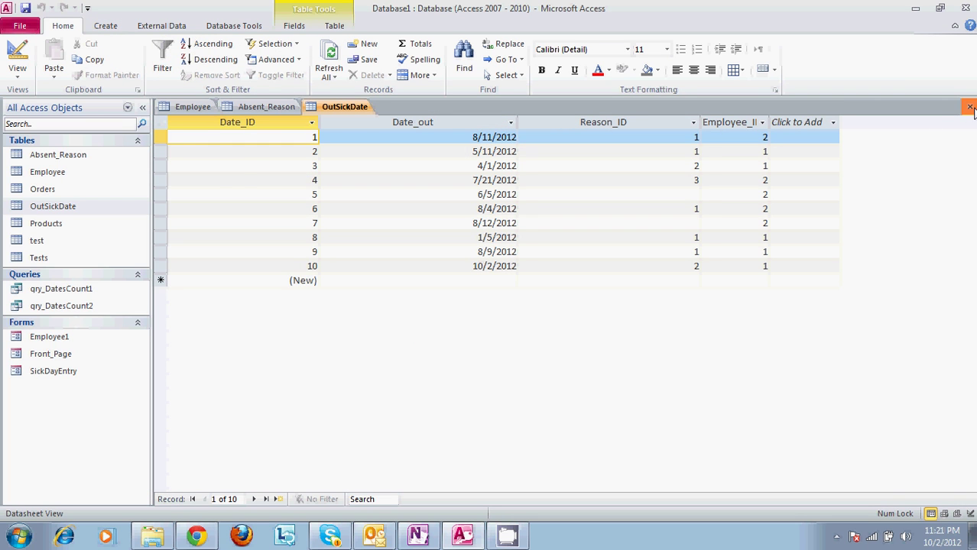
pyautogui.click(969, 108)
pyautogui.click(969, 108)
pyautogui.click(969, 108)
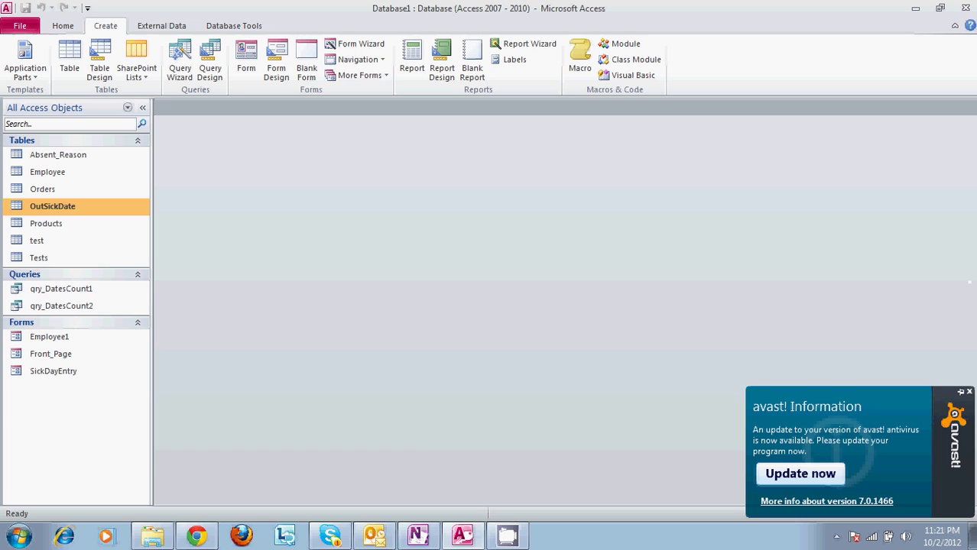
pyautogui.click(969, 393)
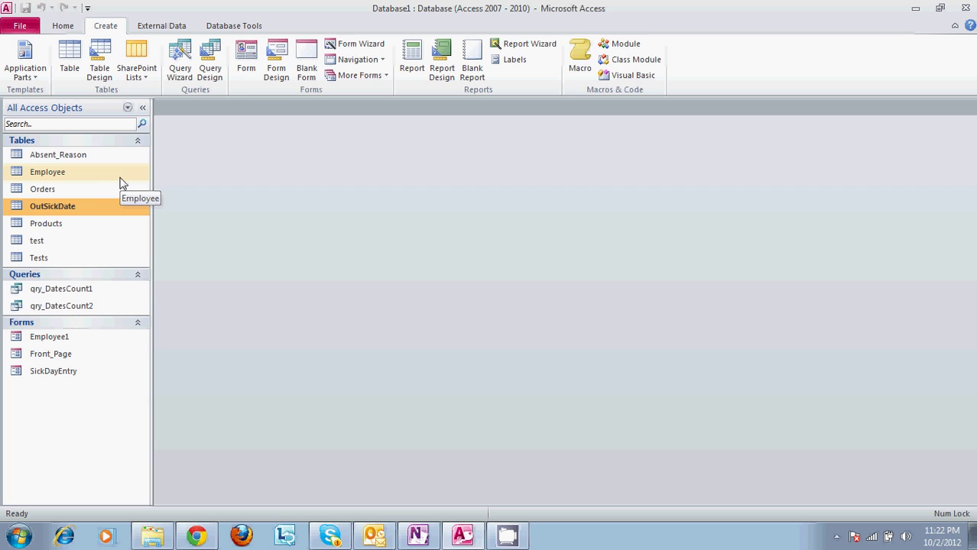
# Create a new query in Design View based on the Employee and OutSickDate tables
pyautogui.click(220, 70)
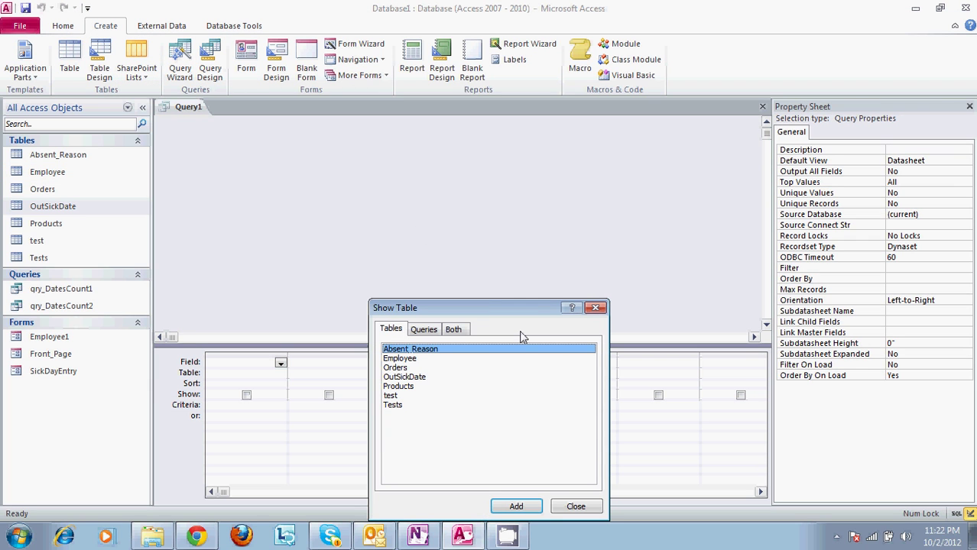
pyautogui.moveTo(519, 307); pyautogui.dragTo(608, 172)
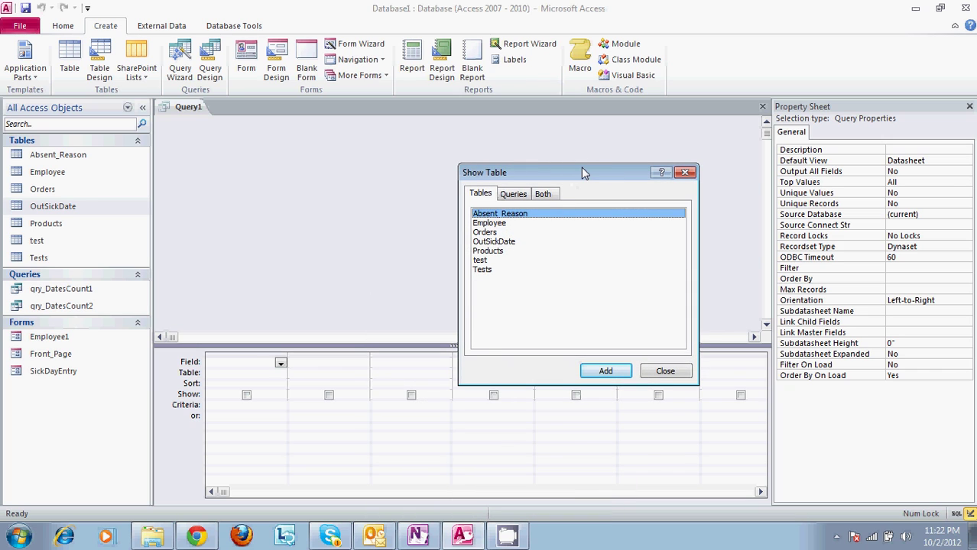
pyautogui.moveTo(580, 169); pyautogui.dragTo(644, 139)
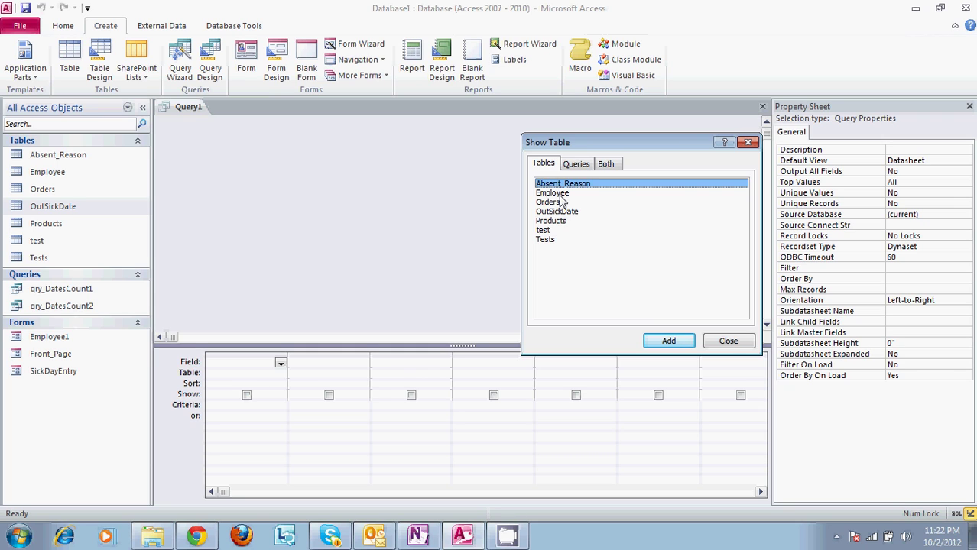
pyautogui.doubleClick(558, 193)
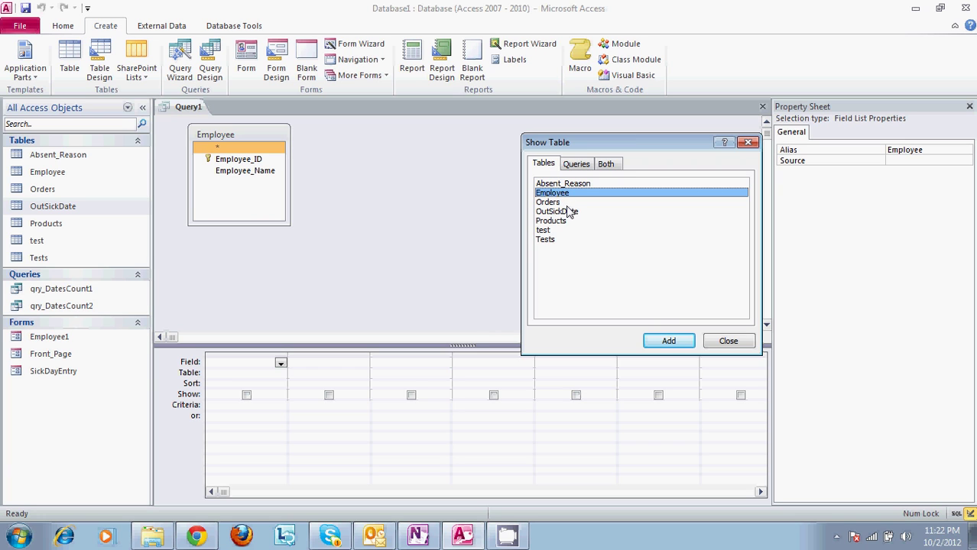
pyautogui.doubleClick(578, 213)
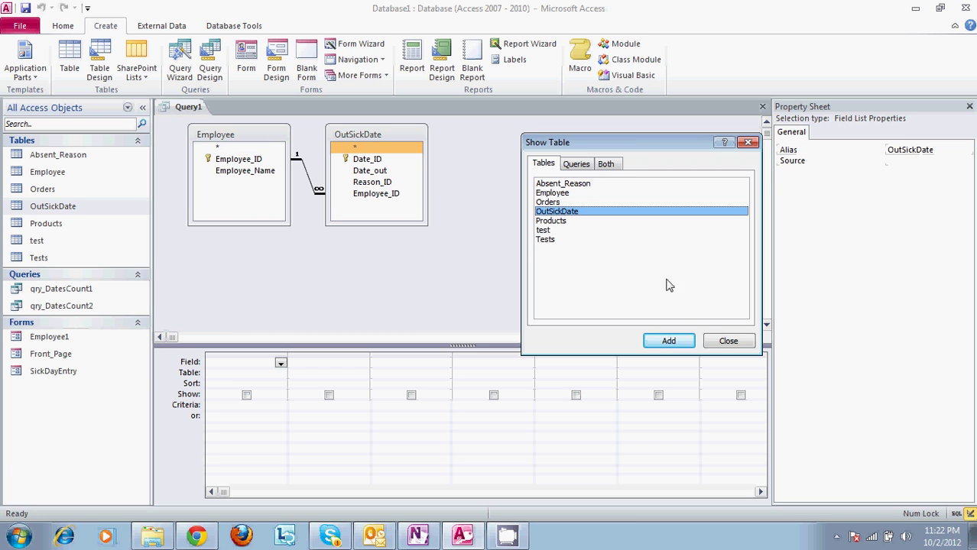
pyautogui.click(728, 341)
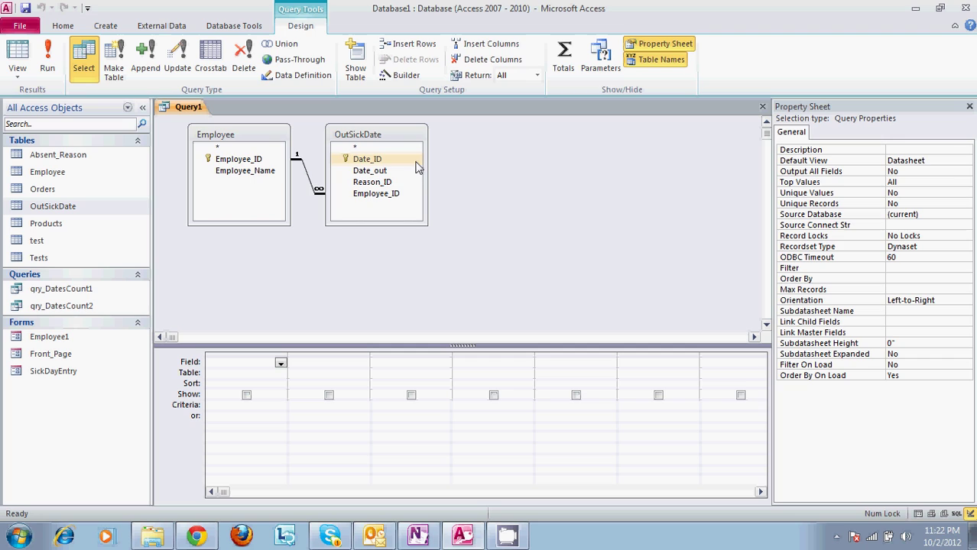
# Add Employee_Name from Employee and Date_out from OutSickDate to the query grid, and run the query
pyautogui.click(246, 159)
pyautogui.click(240, 171)
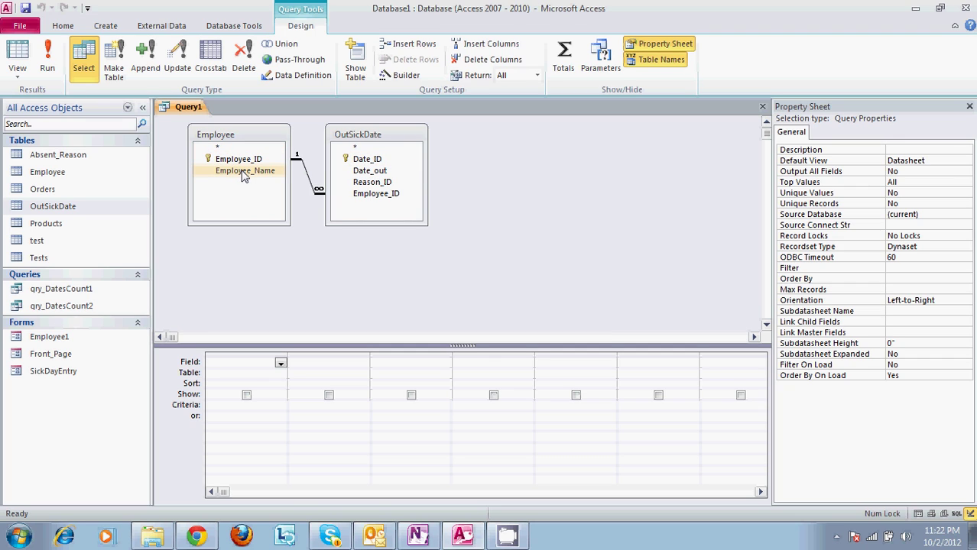
pyautogui.doubleClick(243, 172)
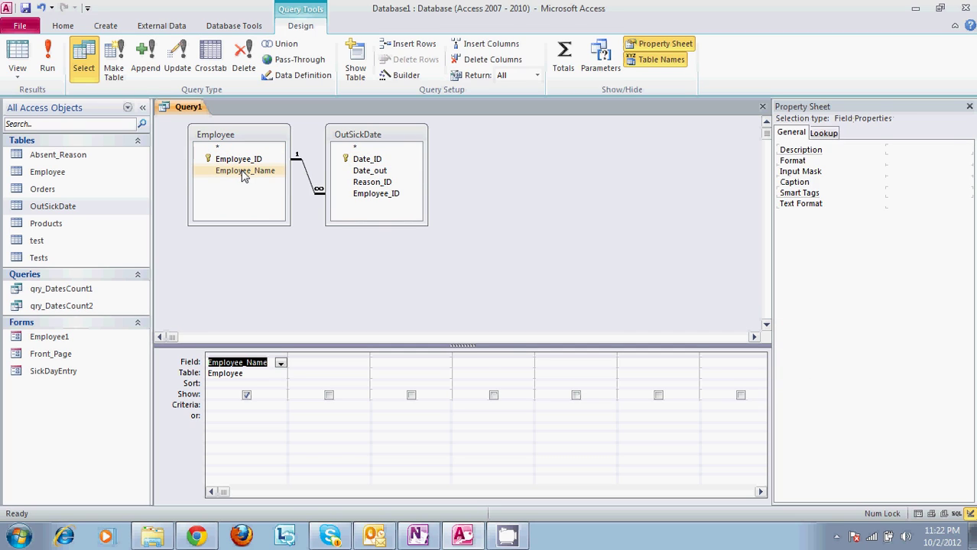
pyautogui.doubleClick(394, 172)
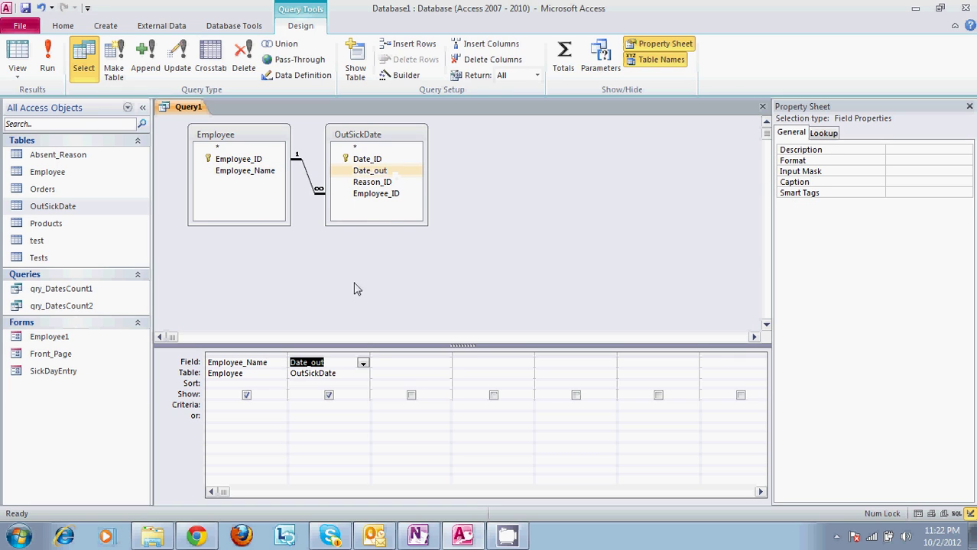
pyautogui.click(46, 58)
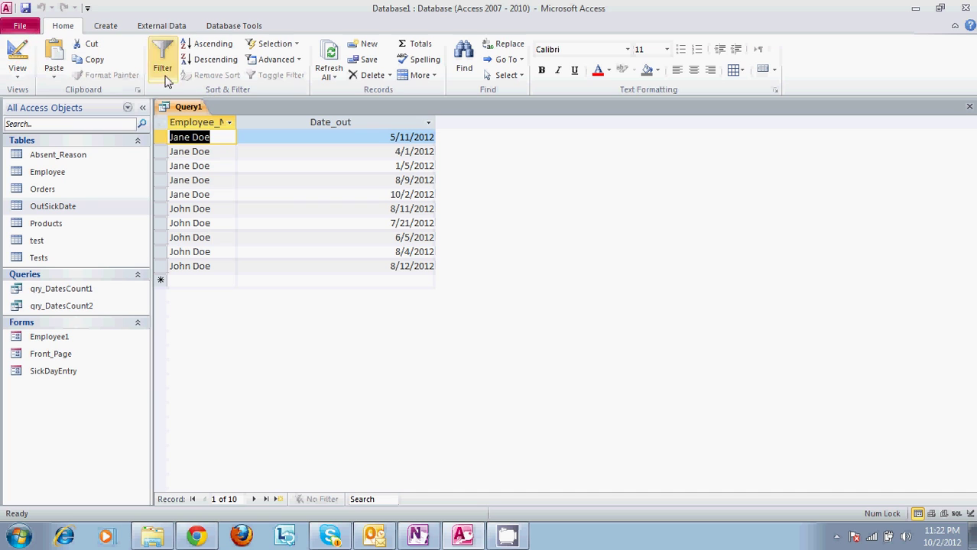
# Return the query to Design View and set the Employee_Name criterion to the parameter prompt [Enter Employee]
pyautogui.click(18, 76)
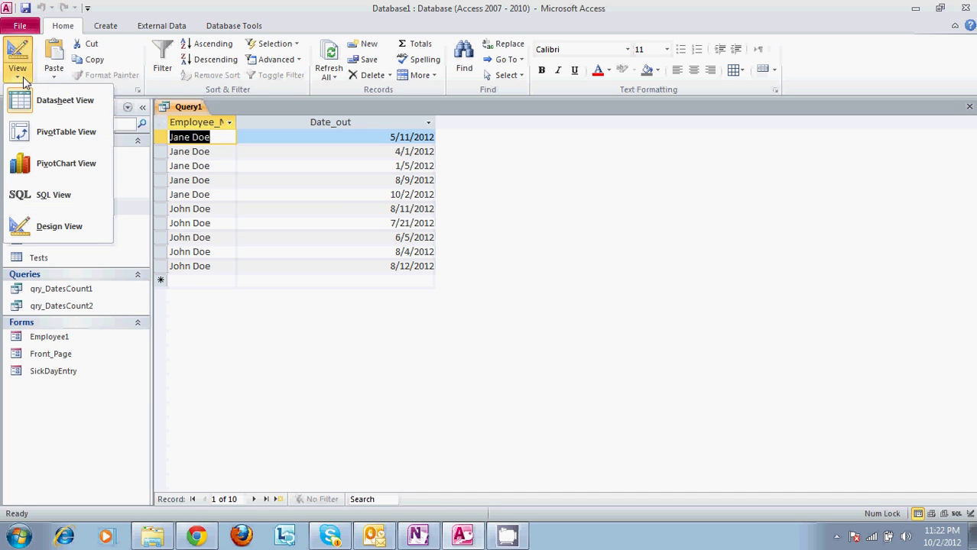
pyautogui.click(46, 226)
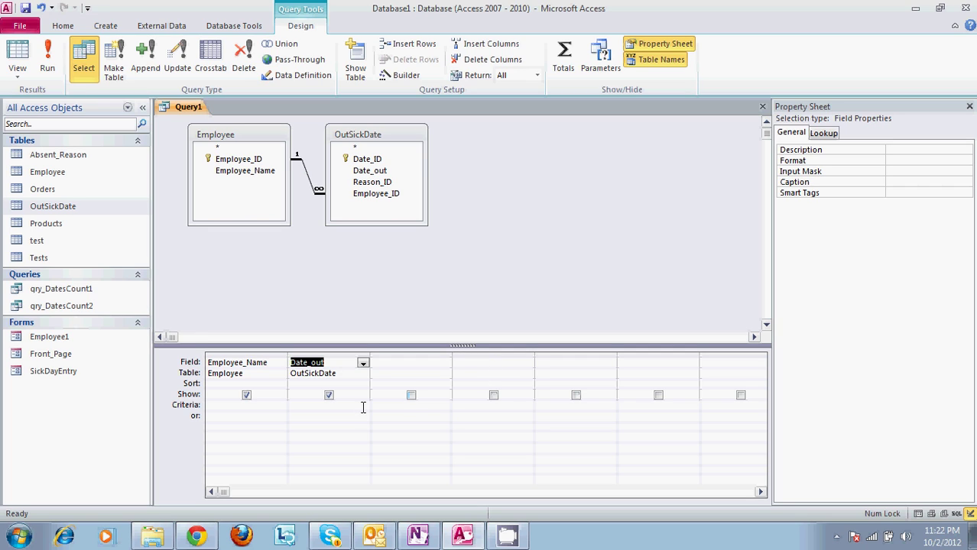
pyautogui.click(255, 409)
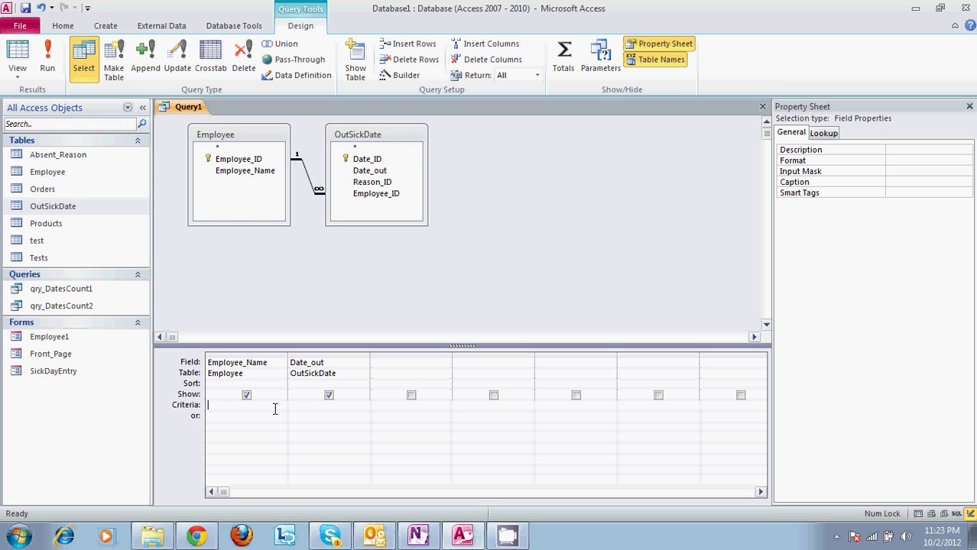
pyautogui.write('[Enter Employee]')
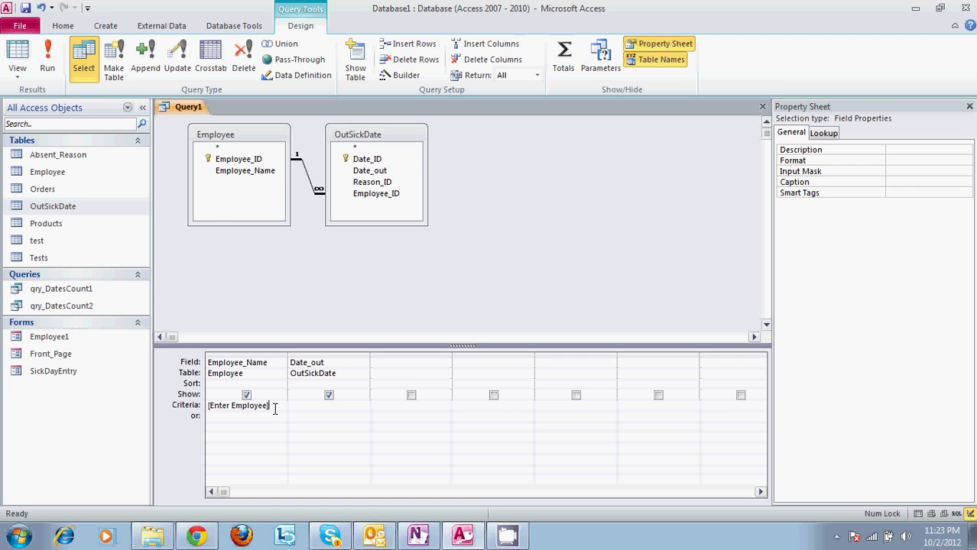
# Run the parameter query for one employee's name, and close it without saving
pyautogui.click(45, 69)
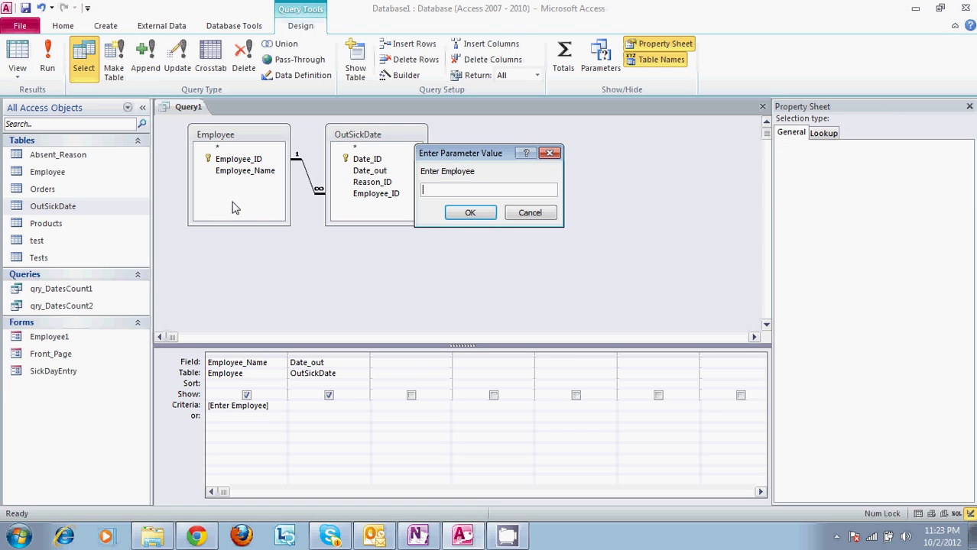
pyautogui.write('jane doe')
pyautogui.click(470, 214)
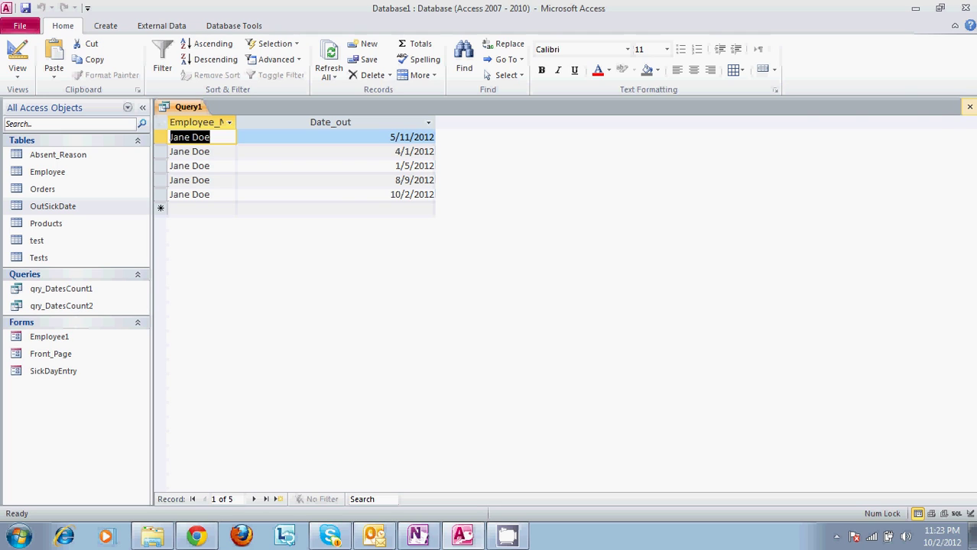
pyautogui.click(969, 107)
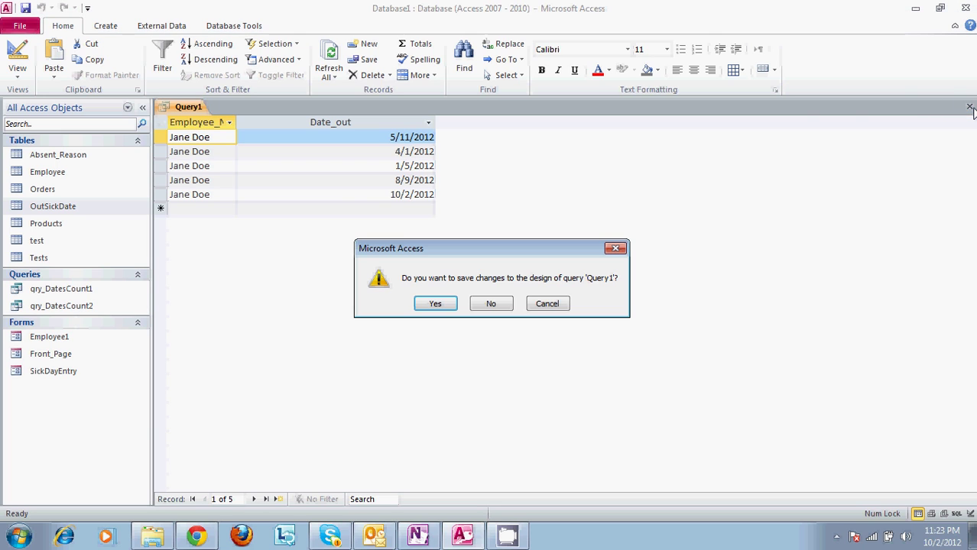
pyautogui.click(491, 303)
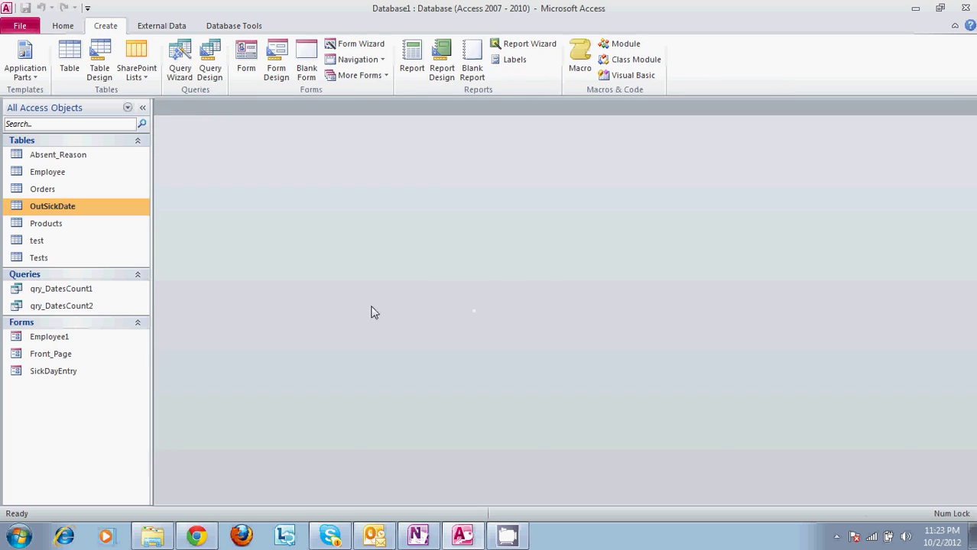
# View the results of qry_DatesCount1 and close it, and run qry_DatesCount2 for one employee's name with dates 10/2/2012 and 1/1/2012
pyautogui.doubleClick(91, 291)
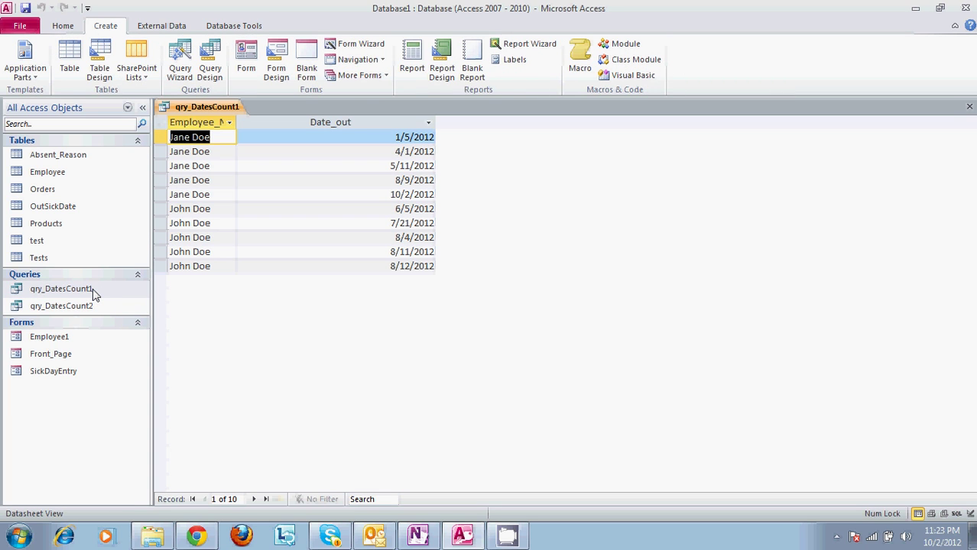
pyautogui.click(968, 107)
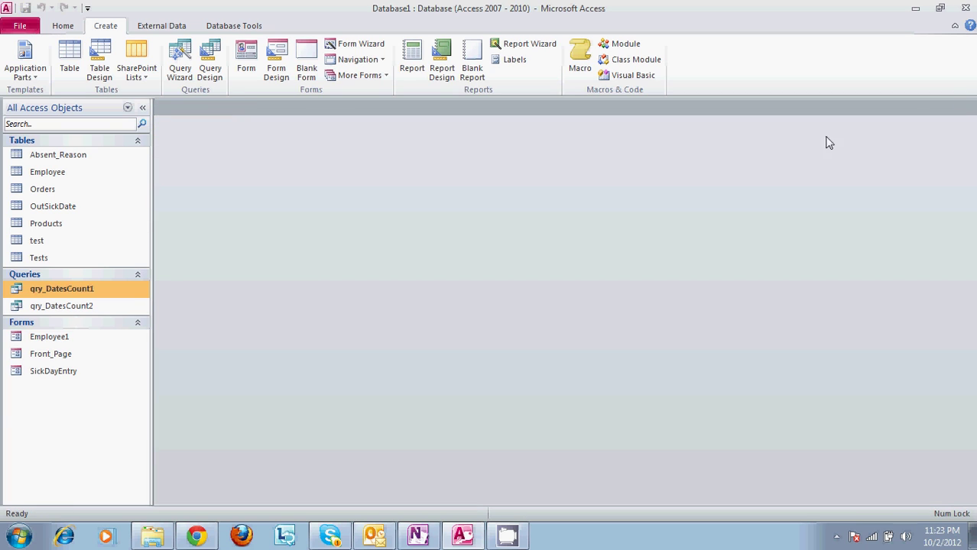
pyautogui.doubleClick(97, 309)
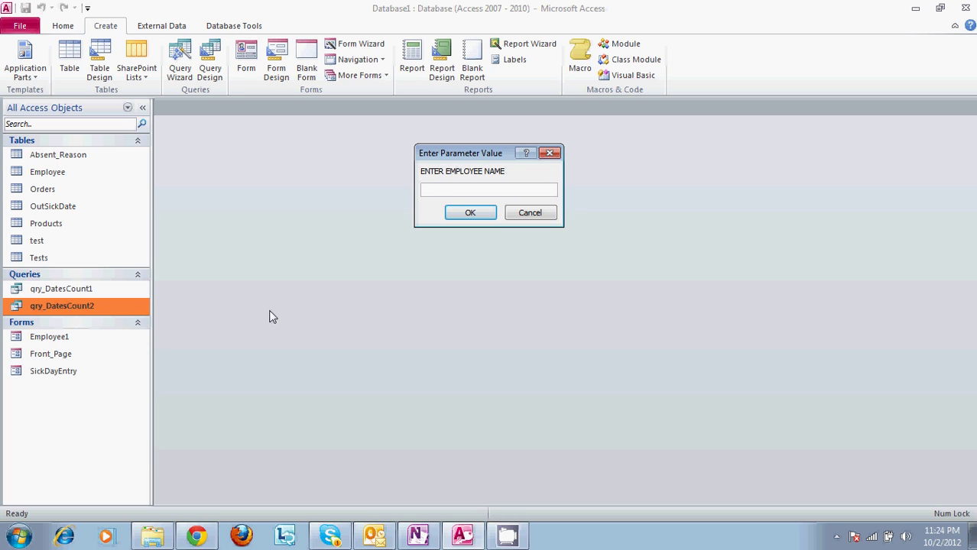
pyautogui.write('jane doe')
pyautogui.press('Return')
pyautogui.write('10/2/2012')
pyautogui.press('Return')
pyautogui.write('1/1/2012')
pyautogui.press('Return')
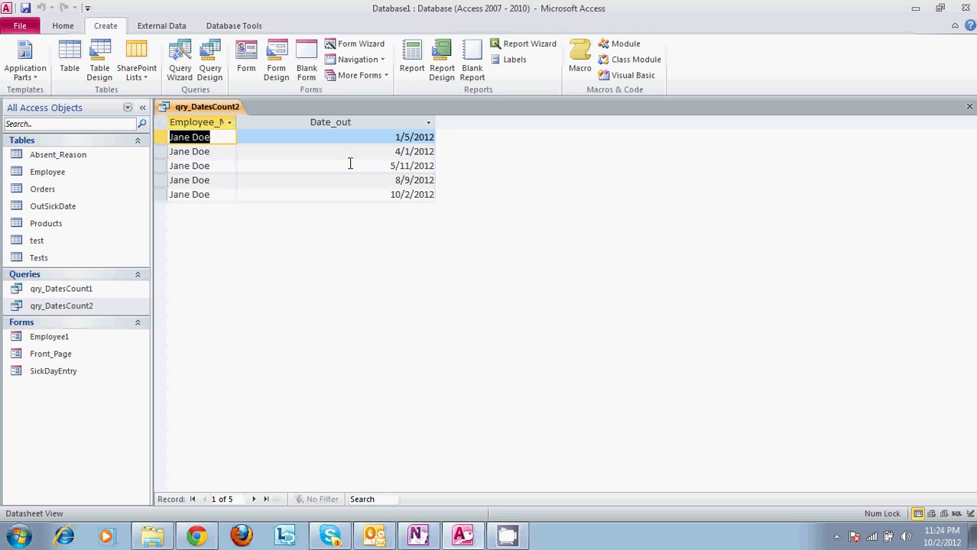
# Switch qry_DatesCount2 to Design View
pyautogui.click(58, 27)
pyautogui.click(17, 70)
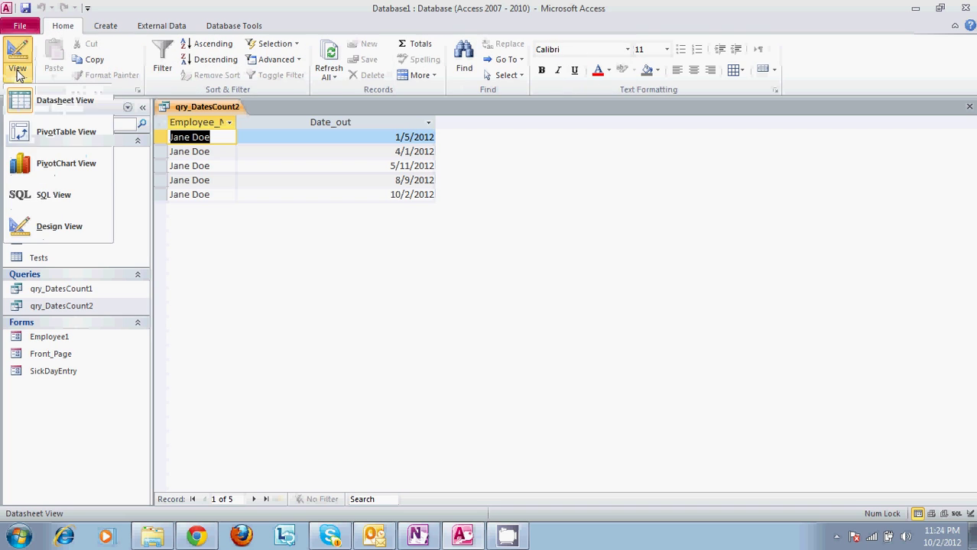
pyautogui.click(61, 228)
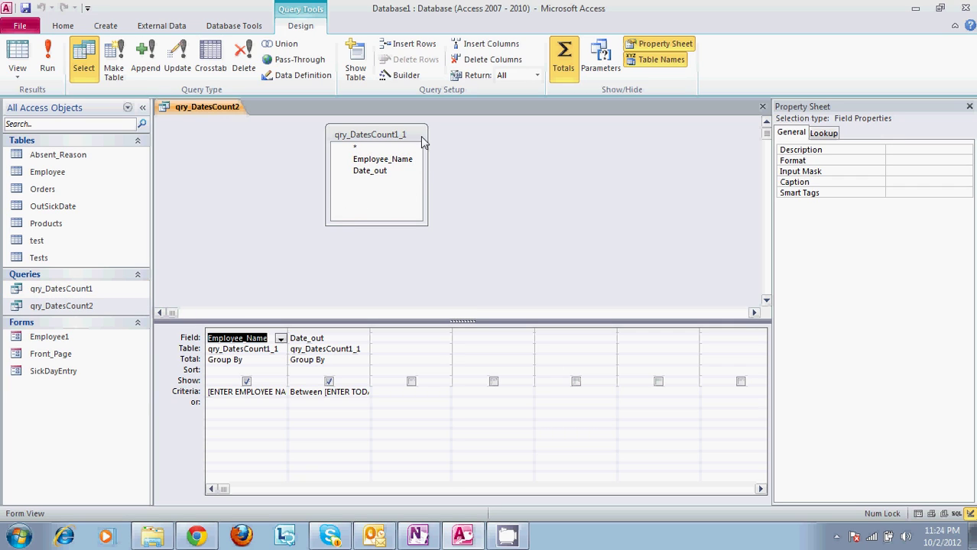
# Examine the tables and fields of qry_DatesCount1 in Design View, and close that query
pyautogui.doubleClick(86, 288)
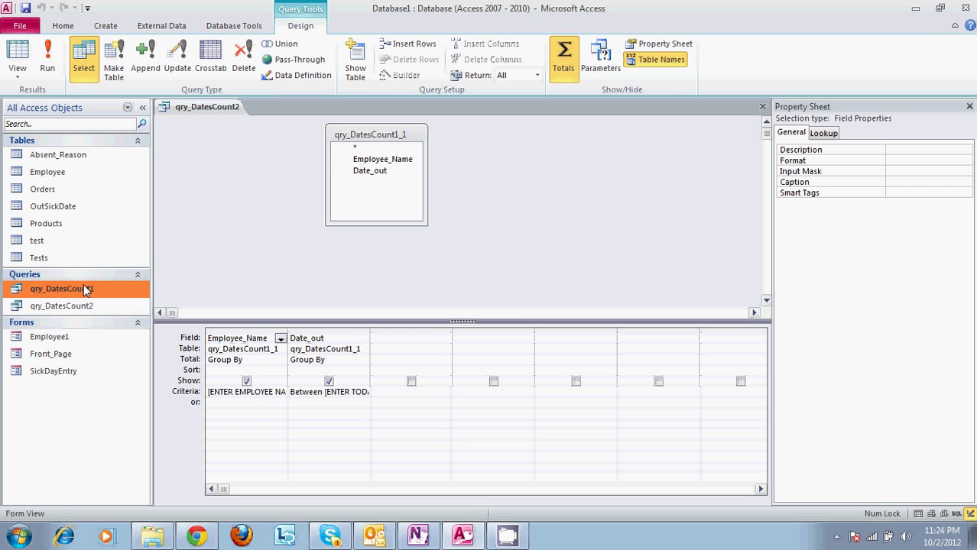
pyautogui.click(16, 70)
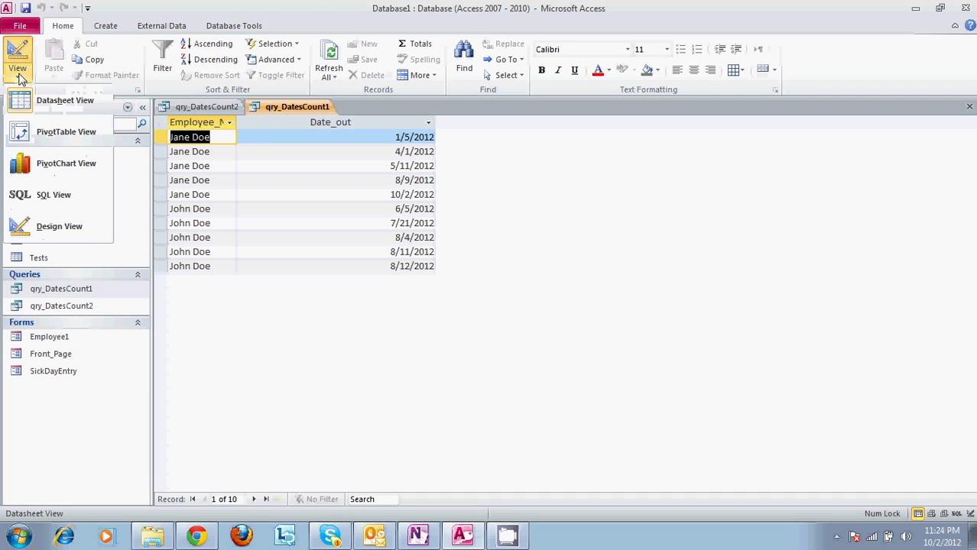
pyautogui.click(59, 221)
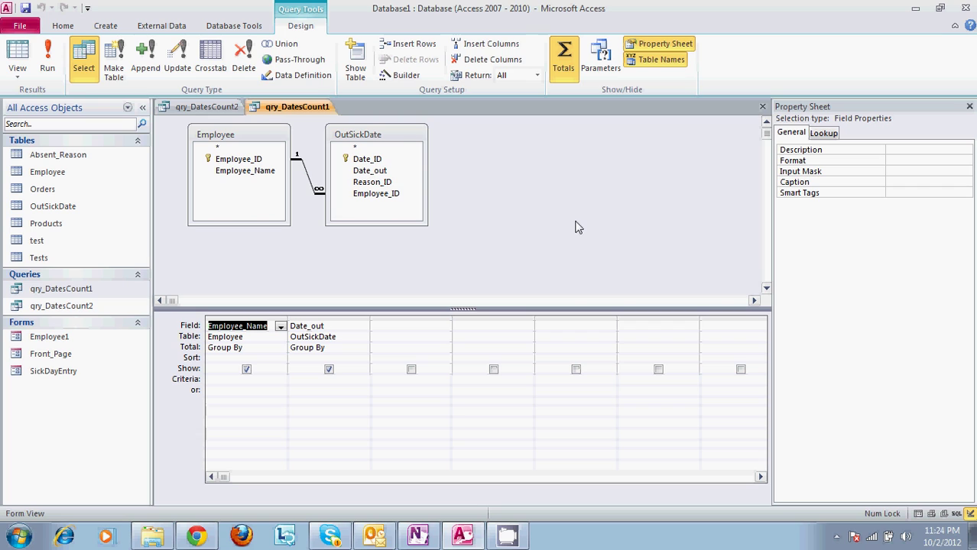
pyautogui.click(762, 107)
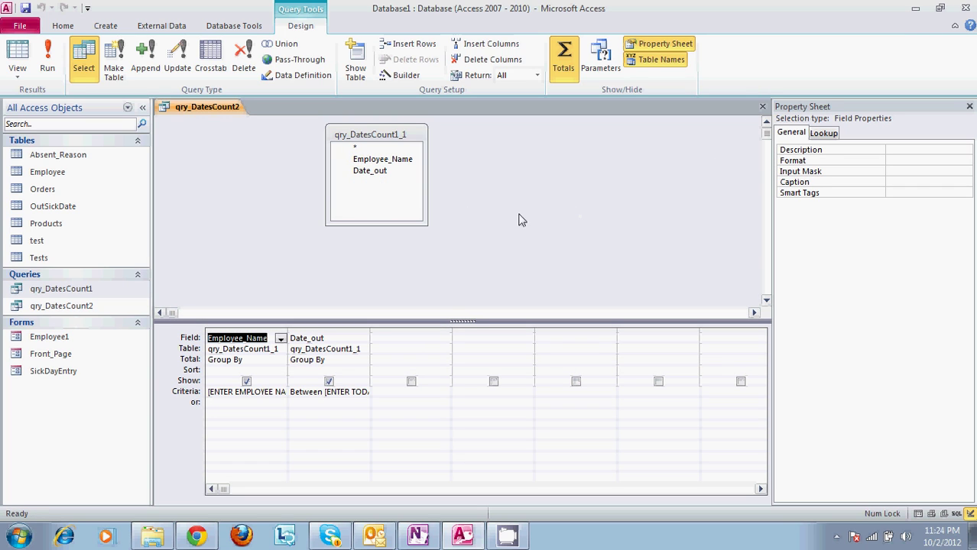
# Widen the Date_out column and replace the first date prompt text in its criteria with CCCCCC
pyautogui.click(340, 159)
pyautogui.click(315, 392)
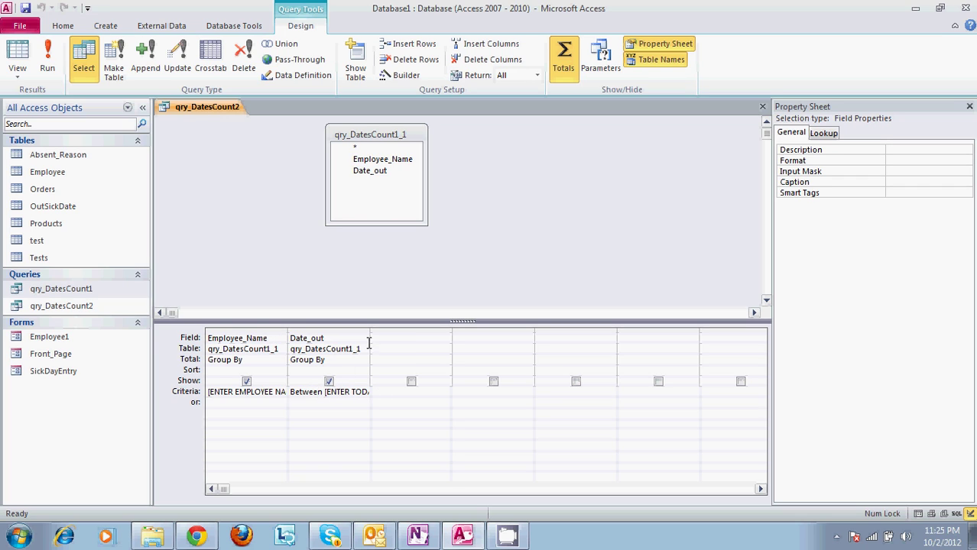
pyautogui.moveTo(370, 331); pyautogui.dragTo(621, 330)
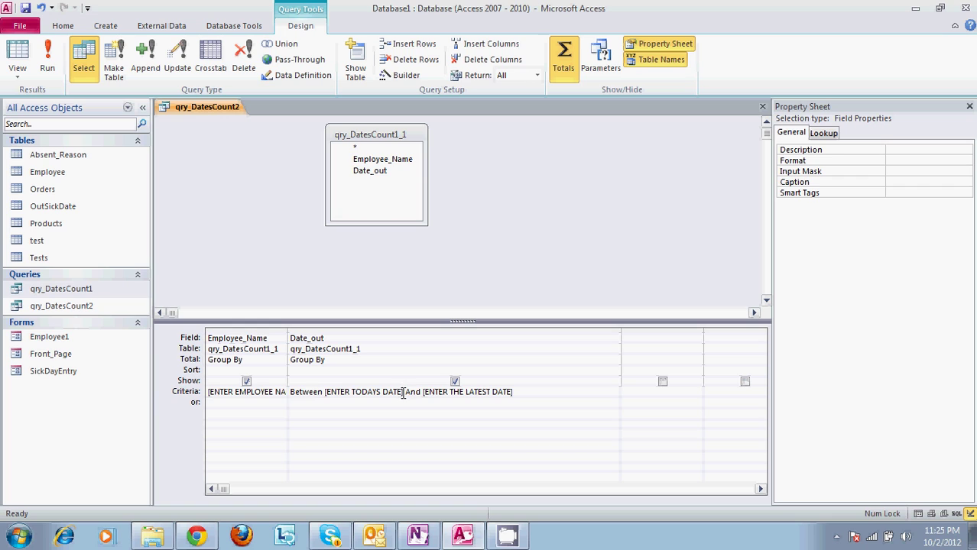
pyautogui.moveTo(401, 393); pyautogui.dragTo(327, 392)
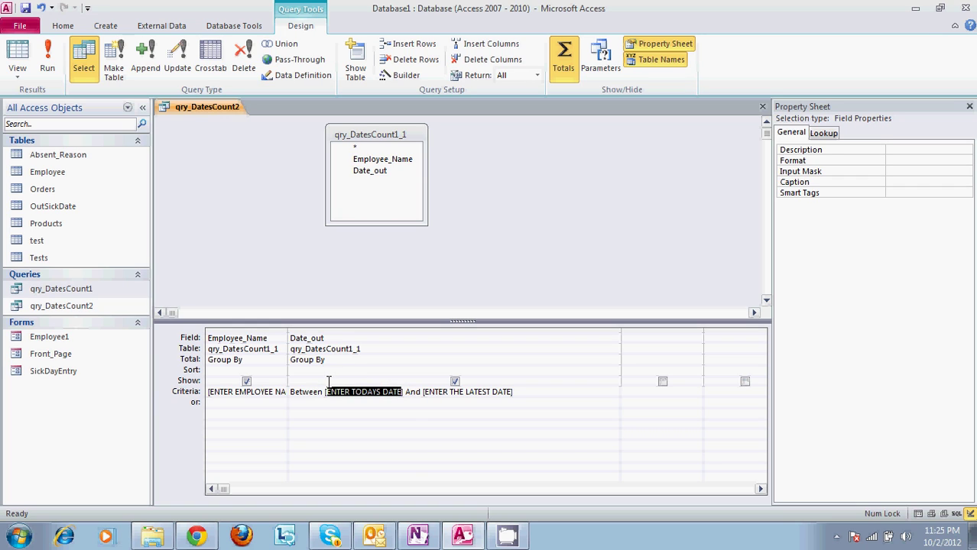
pyautogui.write('CCCCC')
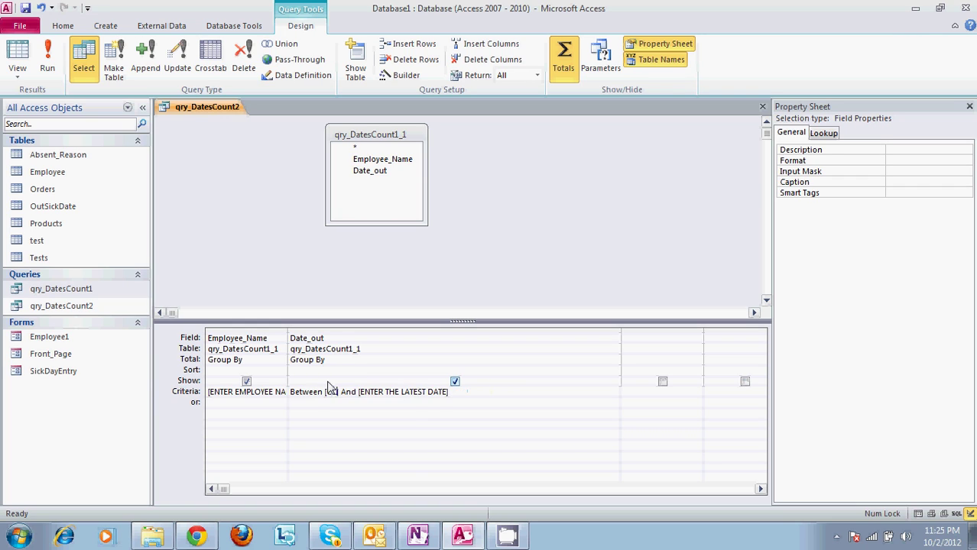
pyautogui.click(411, 428)
# Run the query for one employee's name, and cancel it at the CCCCCC prompt
pyautogui.click(62, 60)
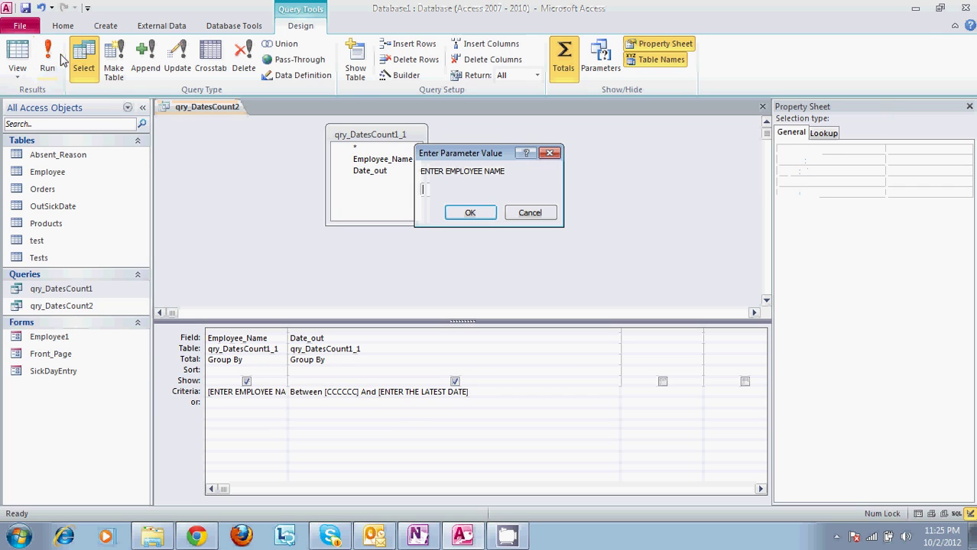
pyautogui.write('jane')
pyautogui.press('Return')
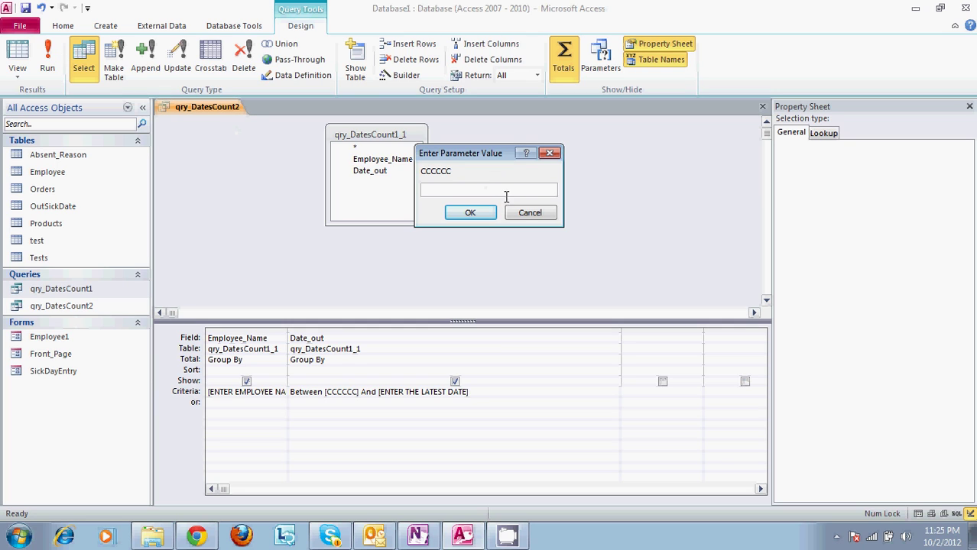
pyautogui.click(527, 213)
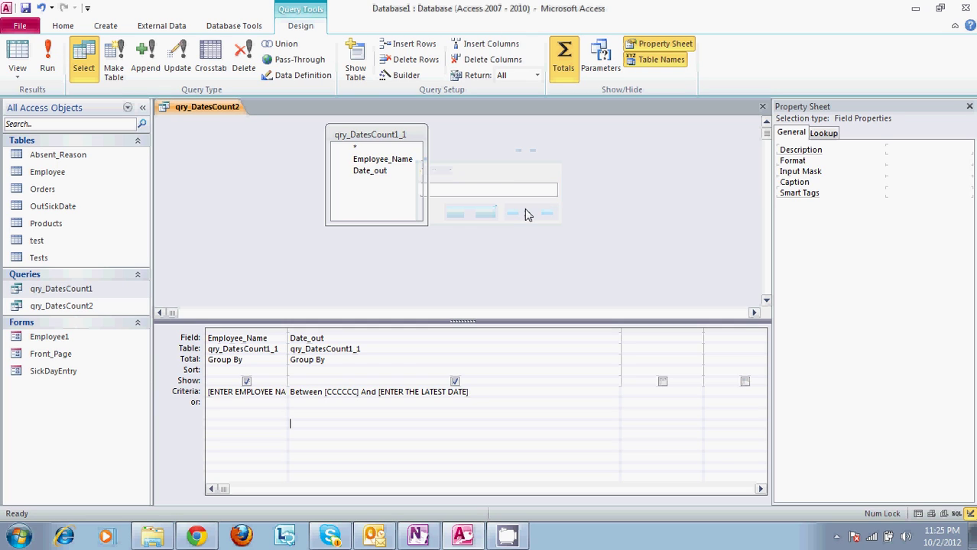
# Replace CCCCCC in the Date_out criteria with the prompt text Enter Todays Date
pyautogui.click(358, 391)
pyautogui.press('BackSpace')
pyautogui.press('BackSpace')
pyautogui.press('BackSpace')
pyautogui.press('BackSpace')
pyautogui.press('BackSpace')
pyautogui.press('BackSpace')
pyautogui.press('BackSpace')
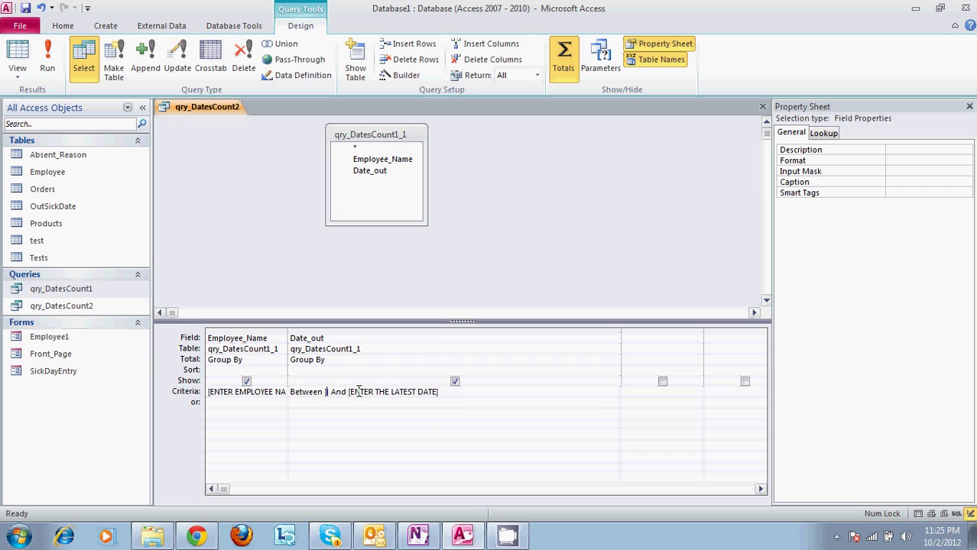
pyautogui.write('Enter ]')
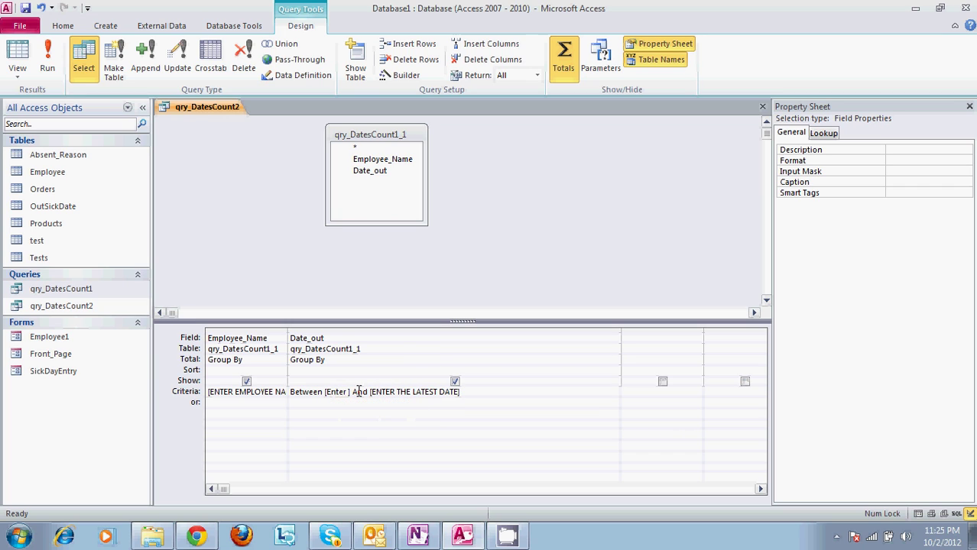
pyautogui.write('Todays Date')
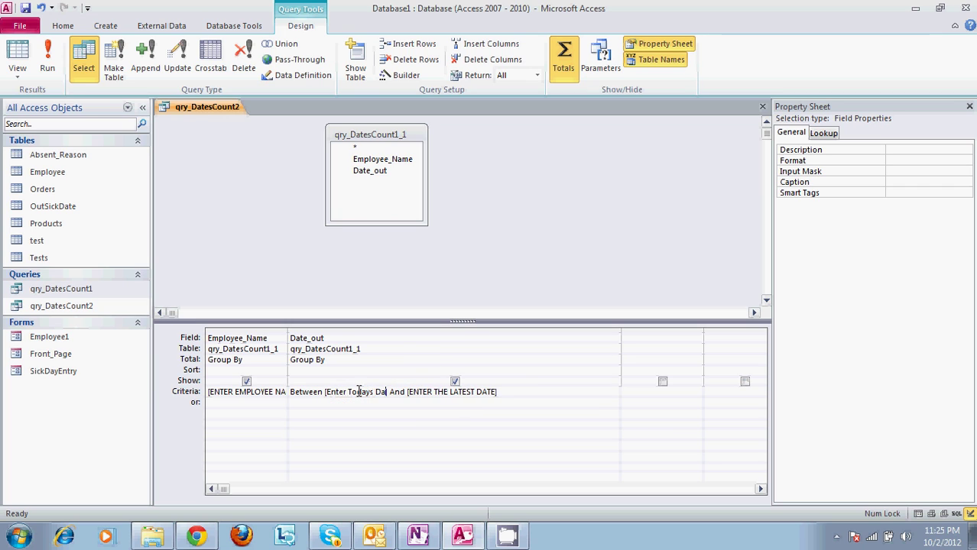
pyautogui.click(277, 403)
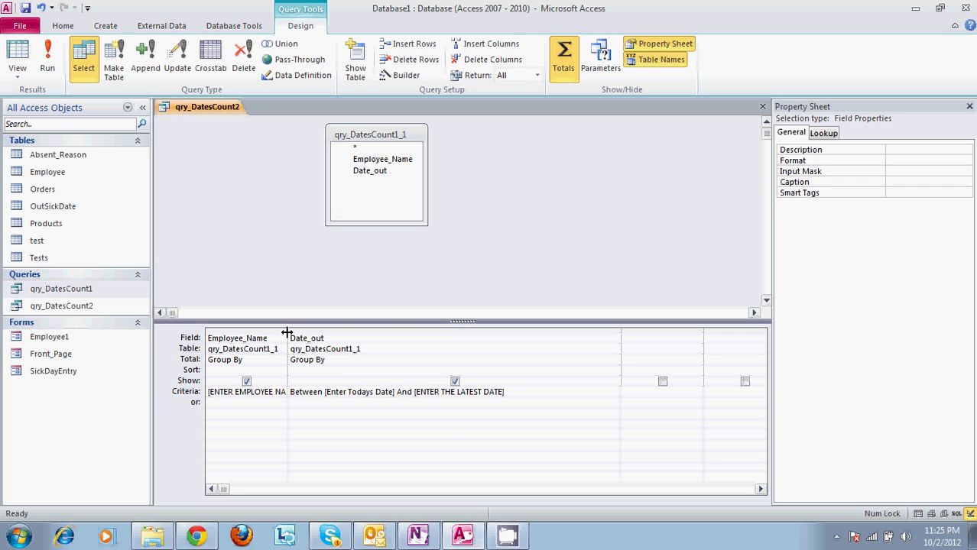
# Widen the Employee_Name column and narrow the Date_out column to fit their criteria
pyautogui.moveTo(287, 330); pyautogui.dragTo(327, 332)
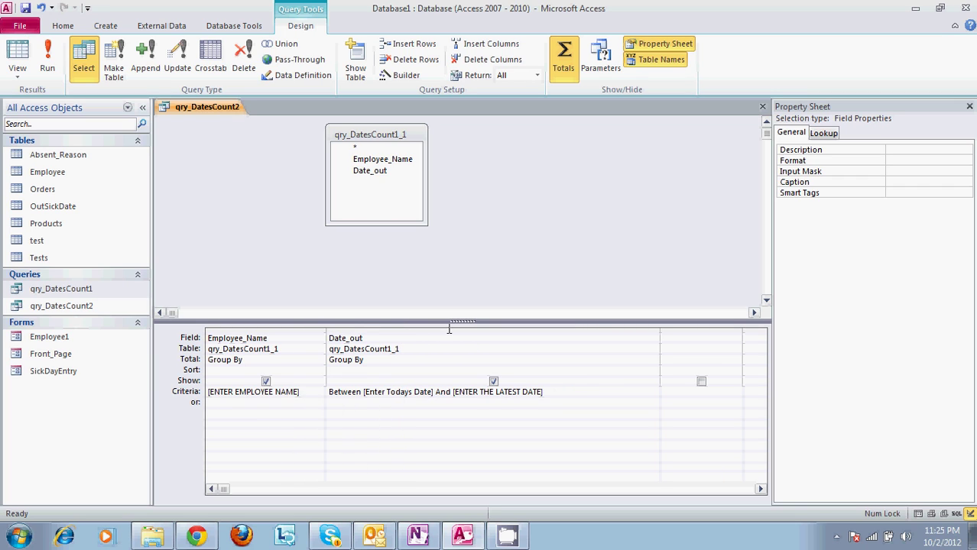
pyautogui.moveTo(659, 329); pyautogui.dragTo(546, 330)
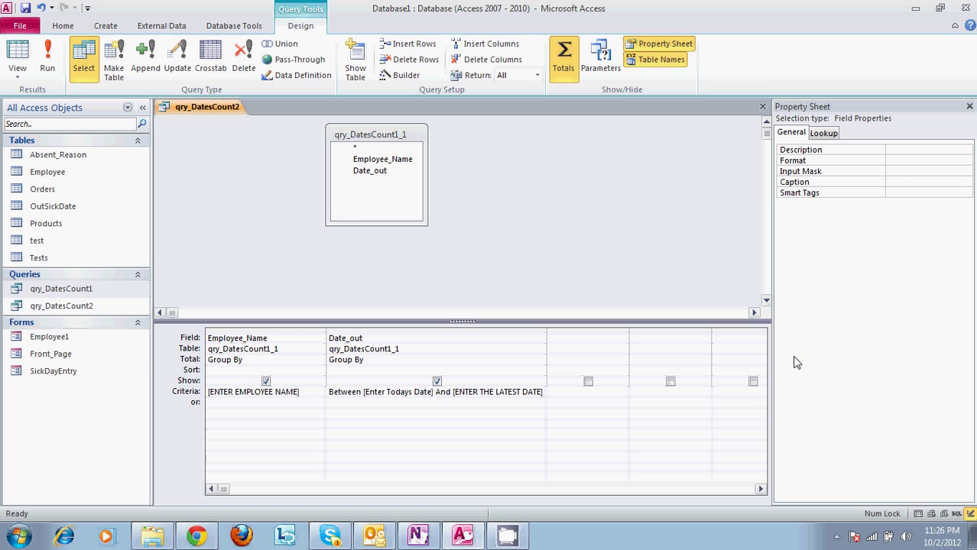
# View the Query Parameters dialog and close it, and examine the Total options for Employee_Name, keeping Group By
pyautogui.click(603, 67)
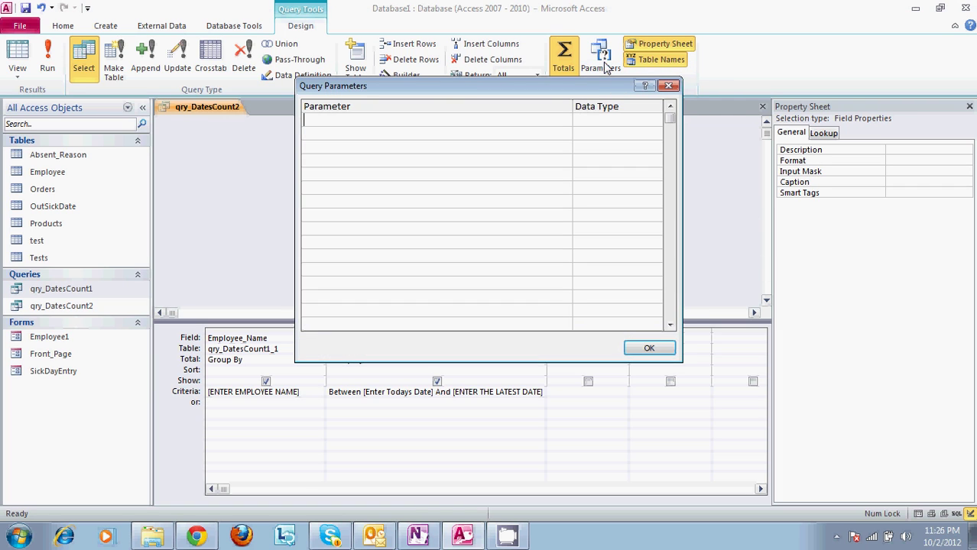
pyautogui.click(646, 348)
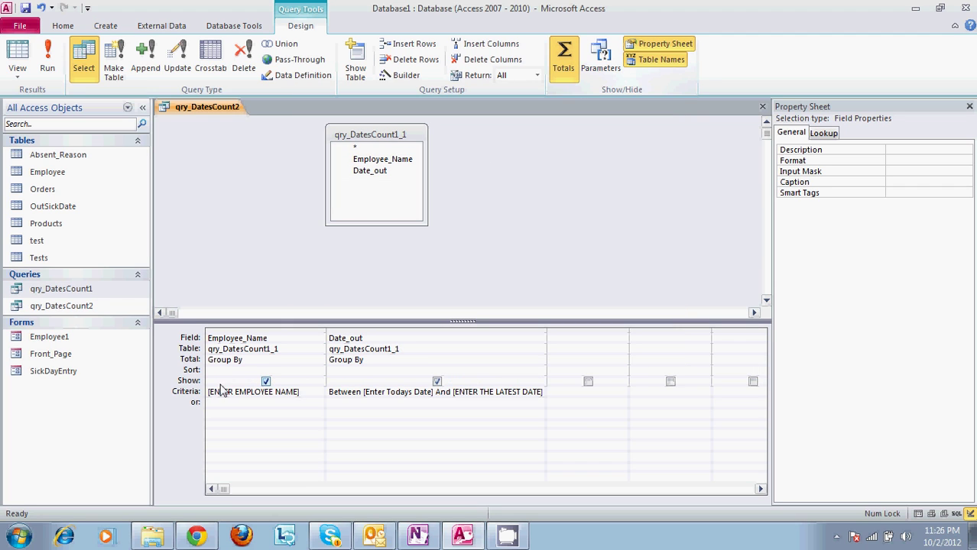
pyautogui.click(256, 359)
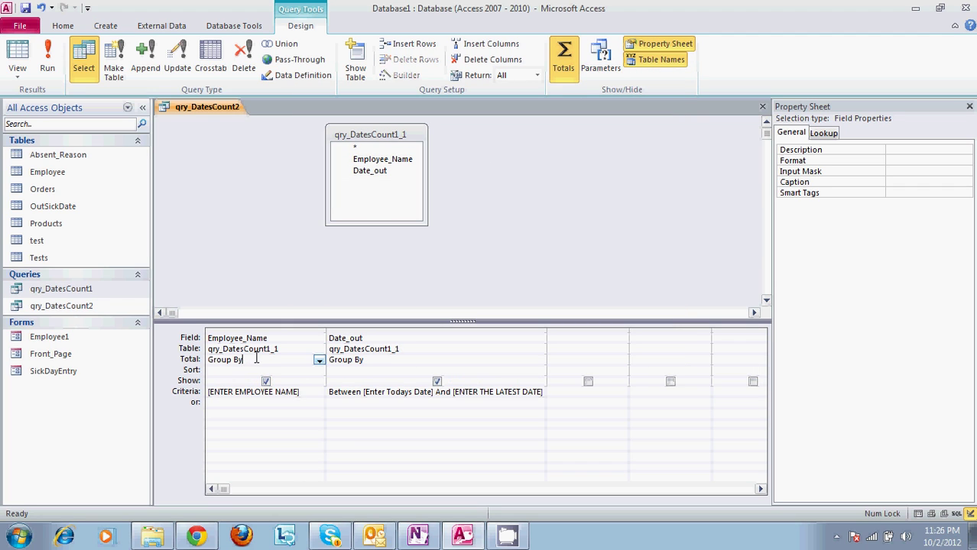
pyautogui.click(319, 360)
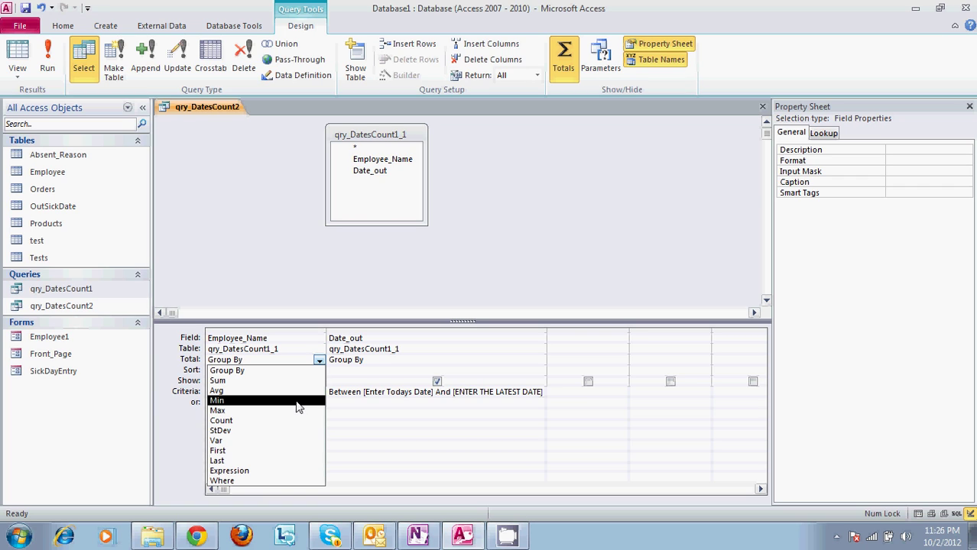
pyautogui.click(298, 374)
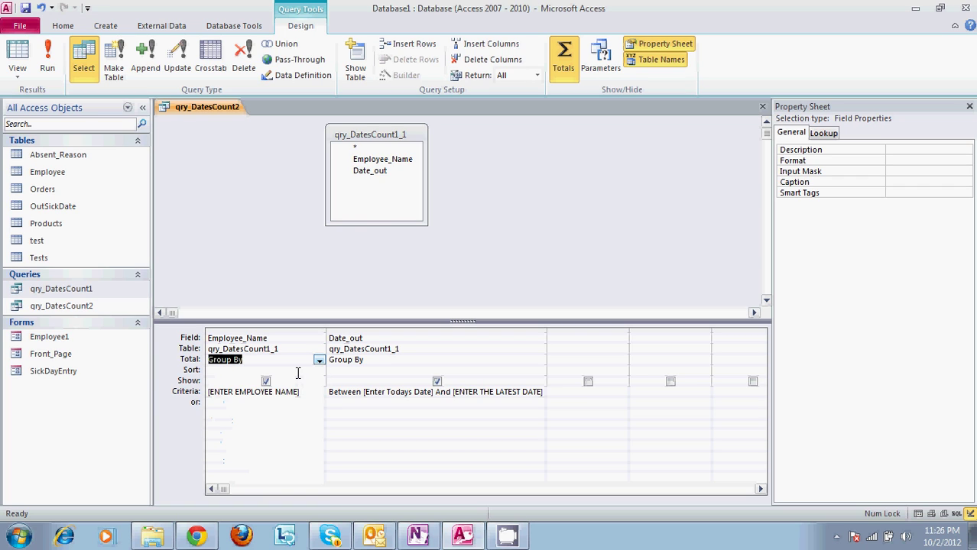
pyautogui.click(323, 436)
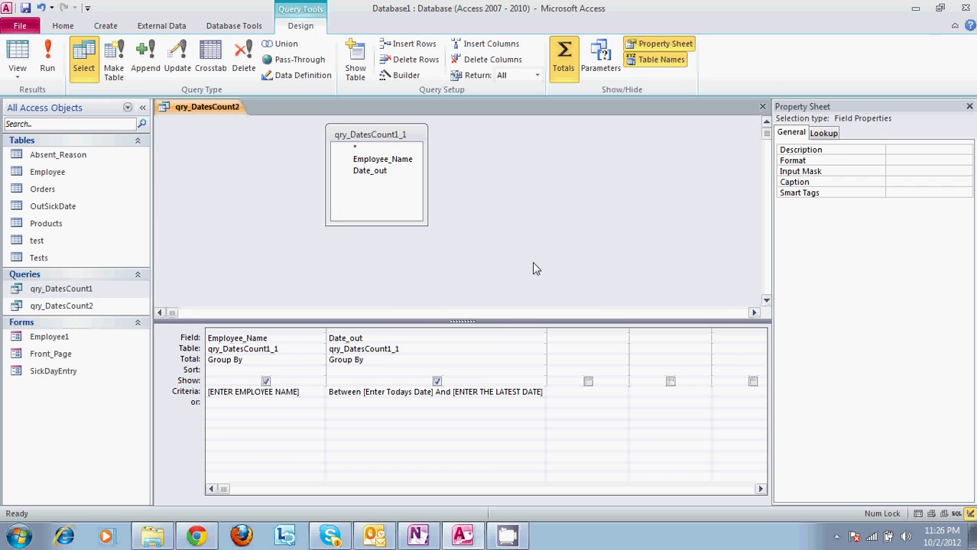
# Close qry_DatesCount2 without saving its design changes, and select it in the object list
pyautogui.click(762, 107)
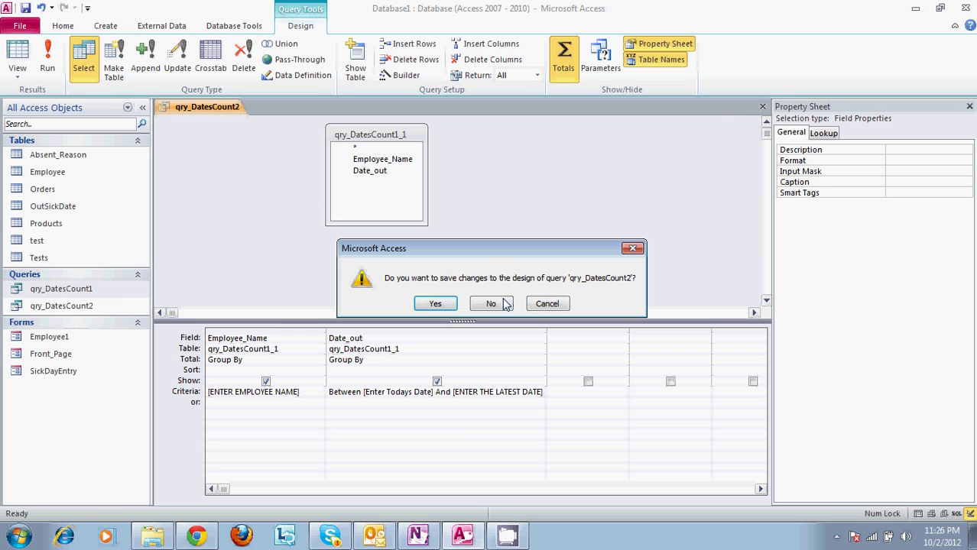
pyautogui.click(490, 303)
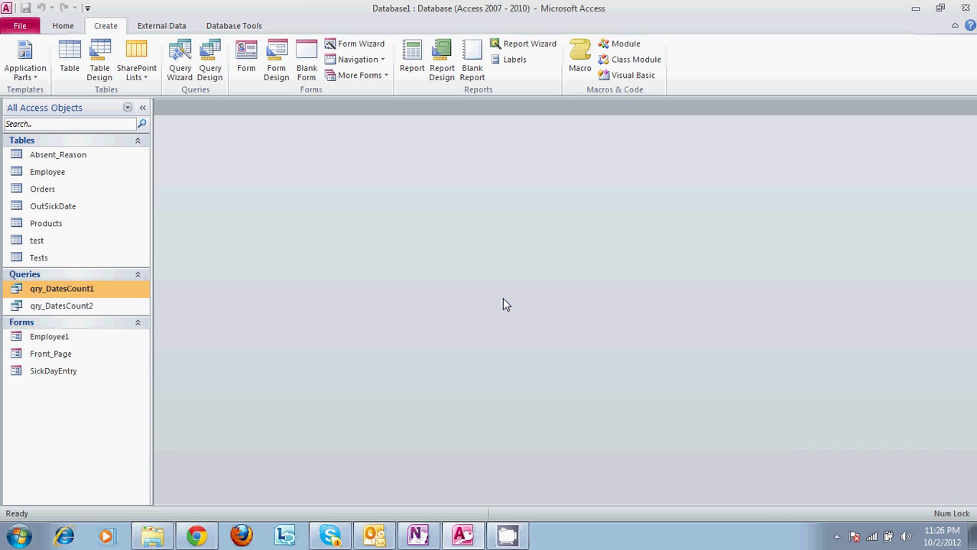
pyautogui.click(118, 302)
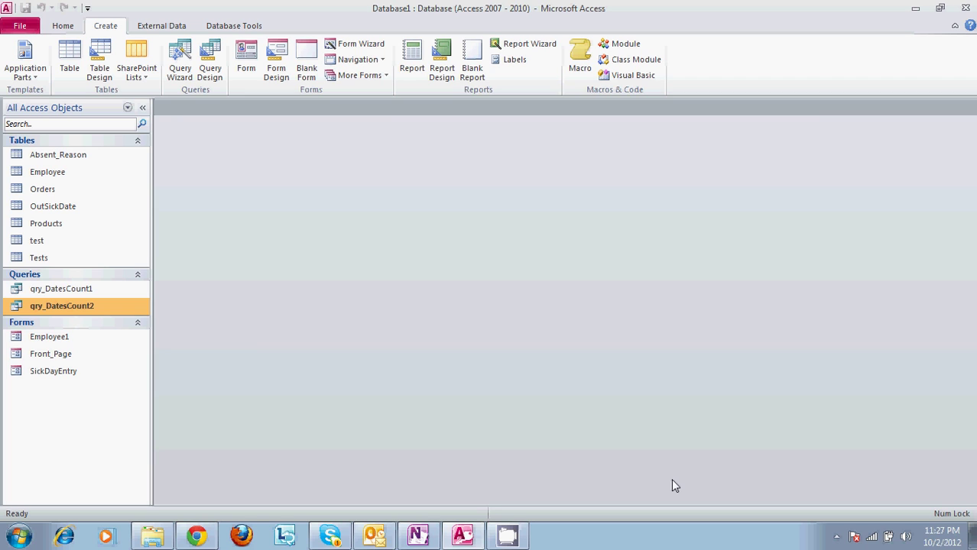
pyautogui.click(837, 537)
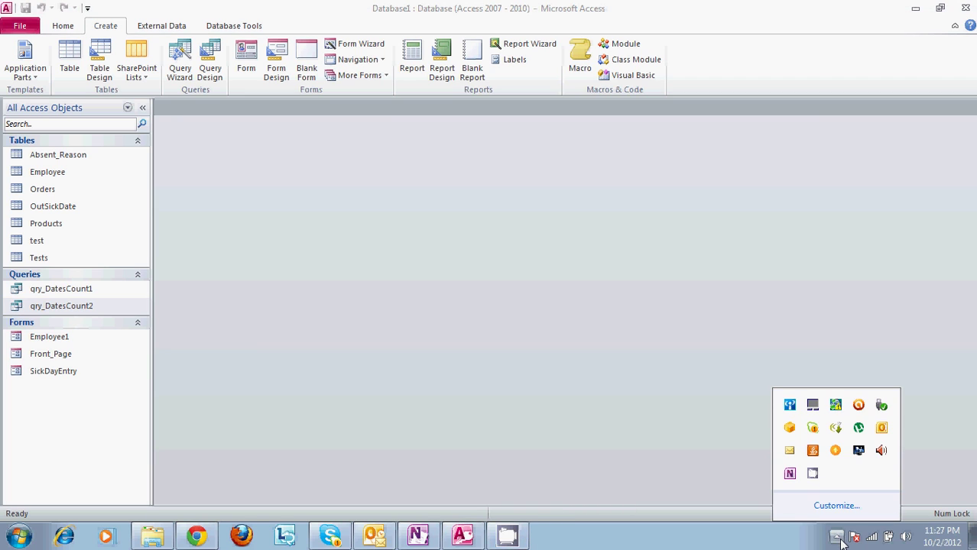
pyautogui.rightClick(813, 475)
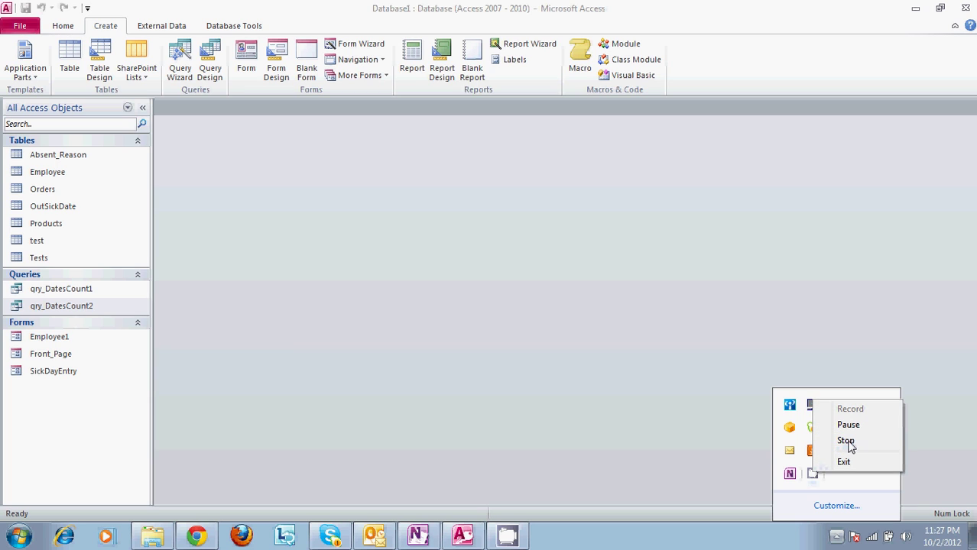